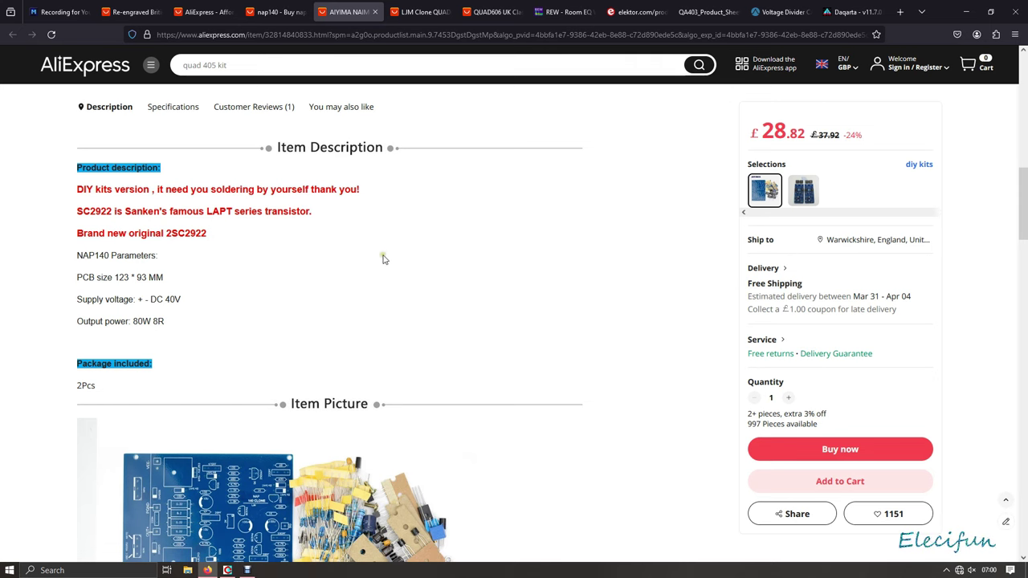
Expand the NAP140 kit description and scroll to the 122mm x 92mm board and loose-component photos
{"action": "scroll", "coordinate": [384, 259], "scroll_direction": "down", "scroll_amount": 5}
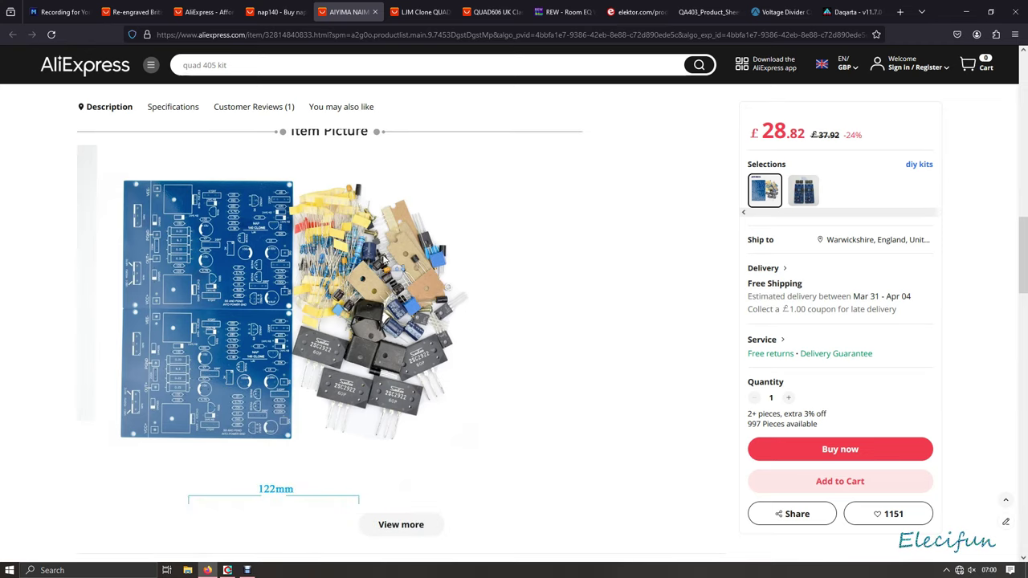
{"action": "left_click", "coordinate": [400, 376]}
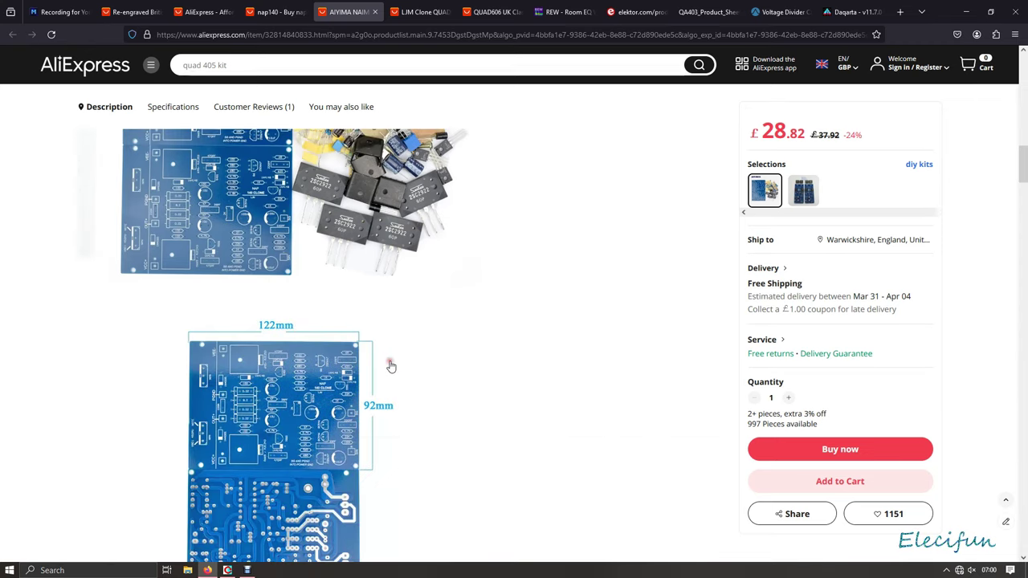
{"action": "scroll", "coordinate": [511, 330], "scroll_direction": "down", "scroll_amount": 5}
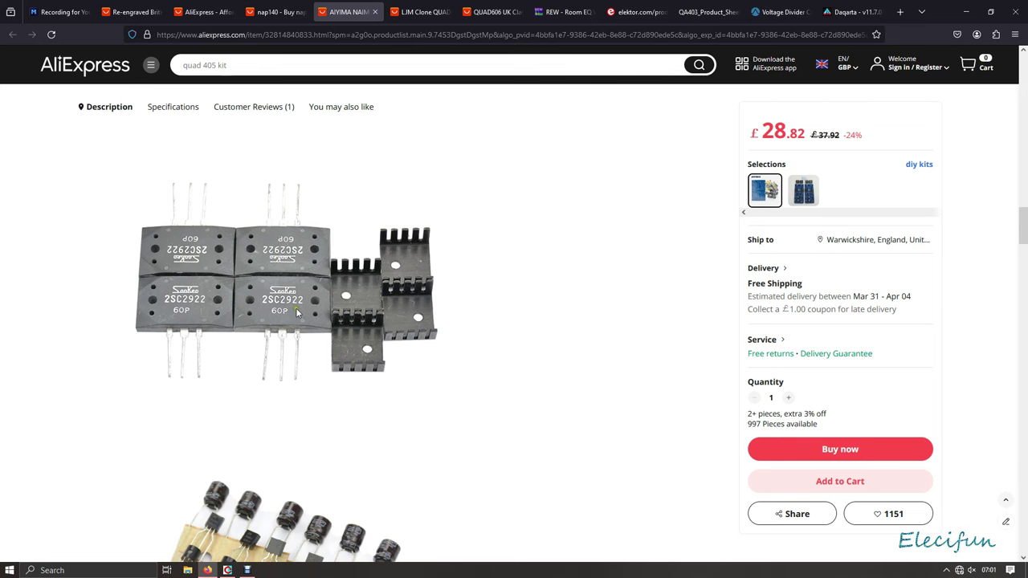
Browse the transistor, resistor and wiring photos, then return to the £28.82 listing's top
{"action": "scroll", "coordinate": [296, 312], "scroll_direction": "down", "scroll_amount": 4}
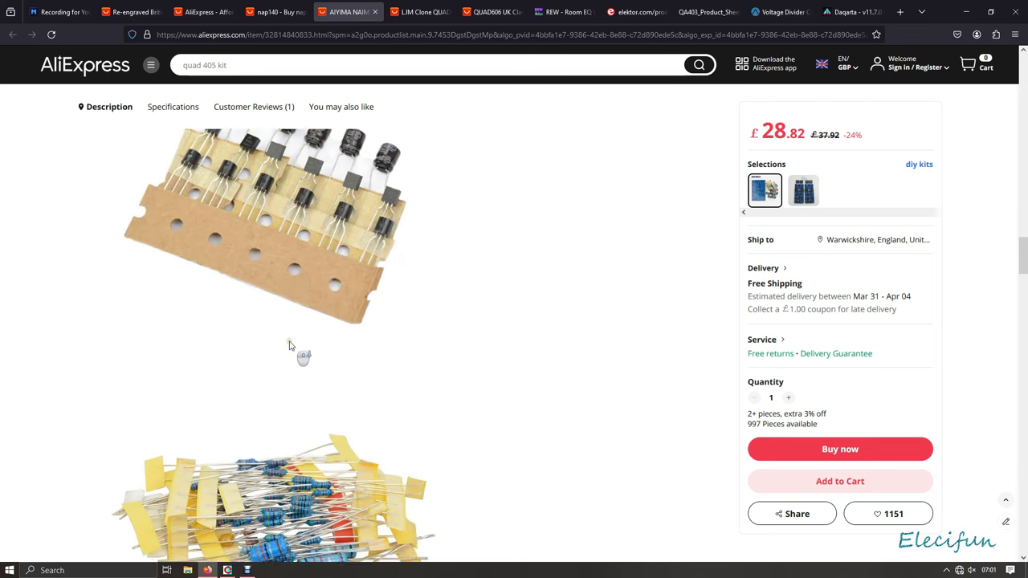
{"action": "scroll", "coordinate": [290, 343], "scroll_direction": "down", "scroll_amount": 10}
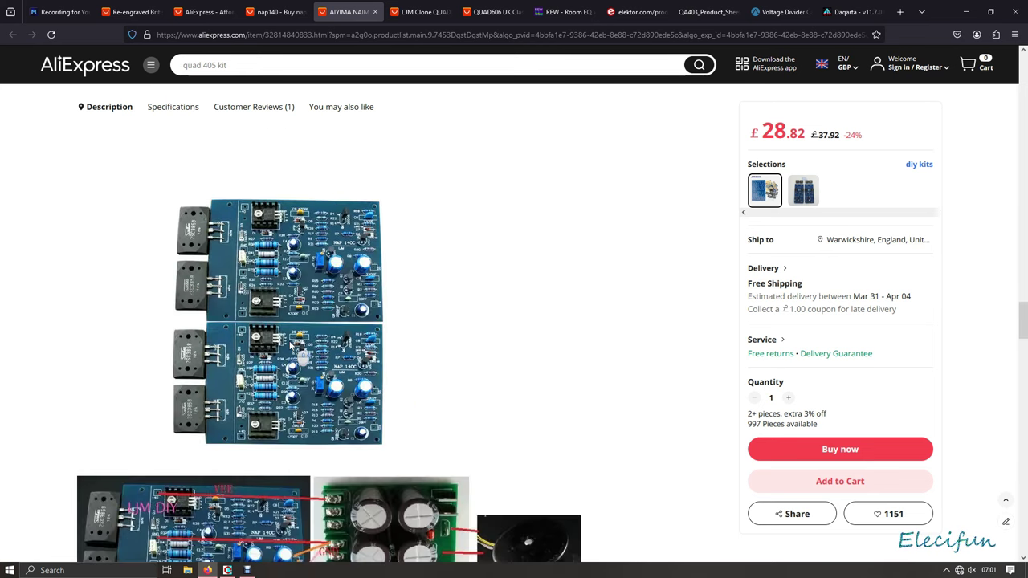
{"action": "scroll", "coordinate": [294, 347], "scroll_direction": "down", "scroll_amount": 3}
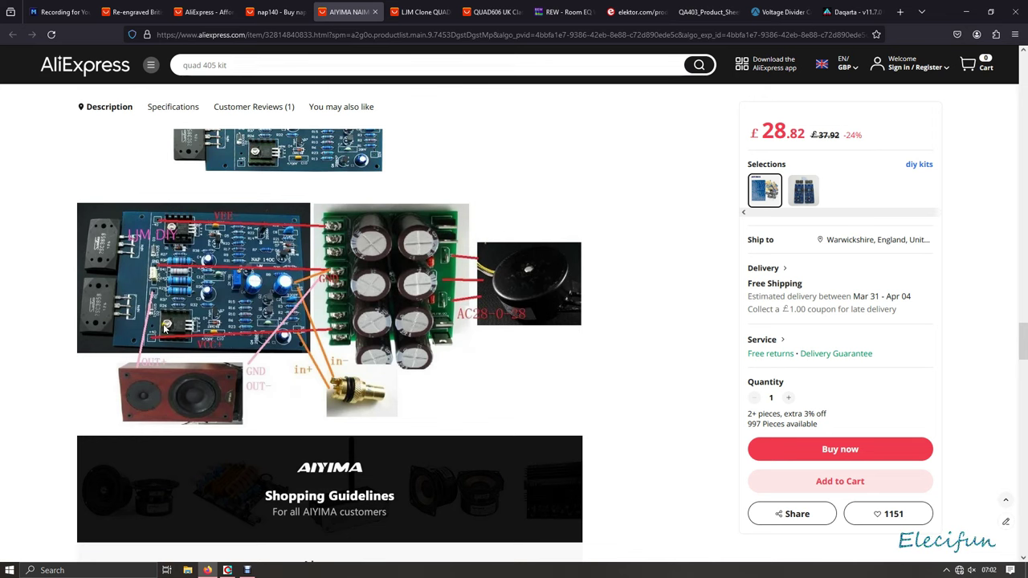
{"action": "scroll", "coordinate": [652, 394], "scroll_direction": "down", "scroll_amount": 10}
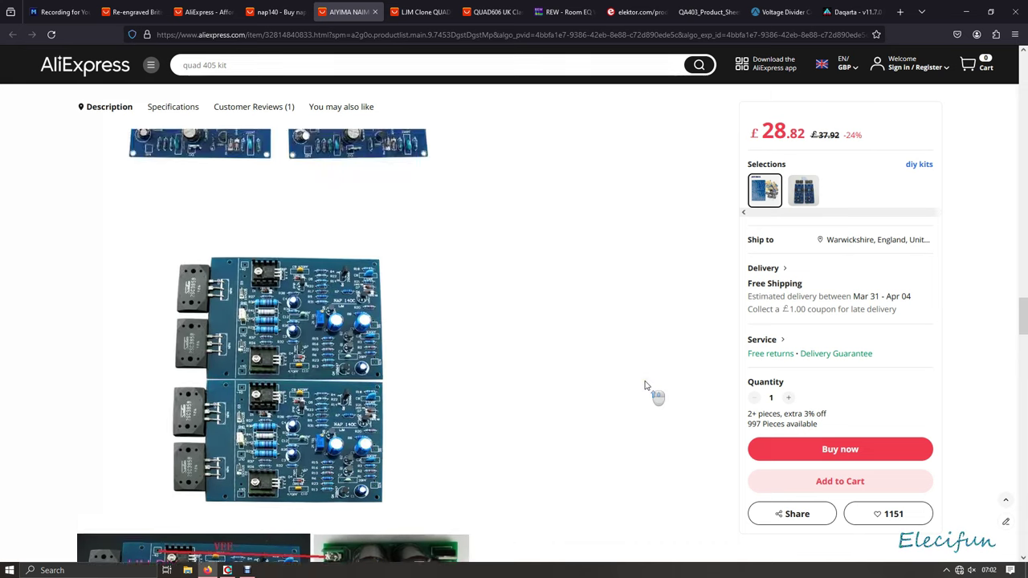
{"action": "scroll", "coordinate": [644, 385], "scroll_direction": "up", "scroll_amount": 15}
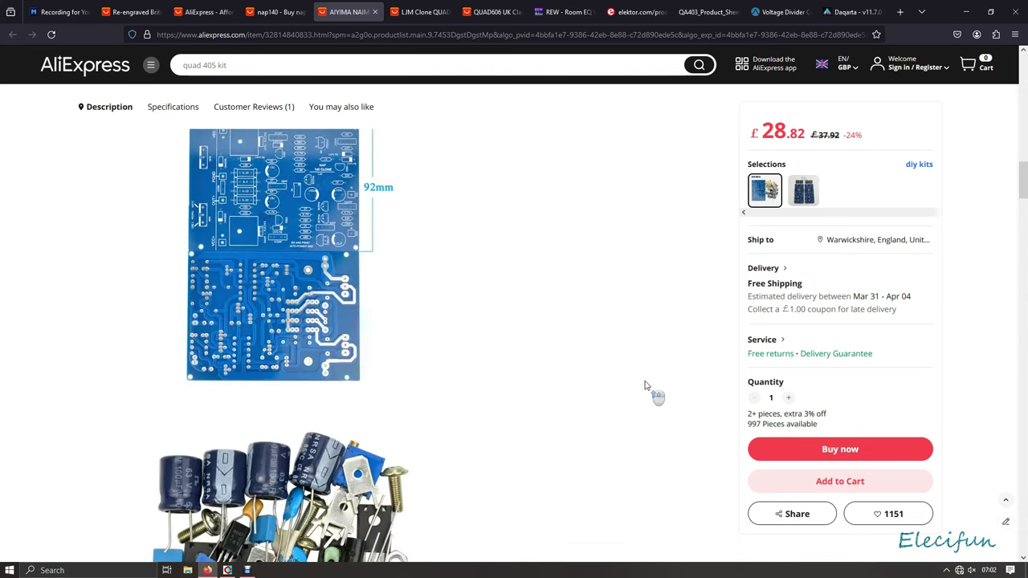
{"action": "scroll", "coordinate": [644, 385], "scroll_direction": "up", "scroll_amount": 5}
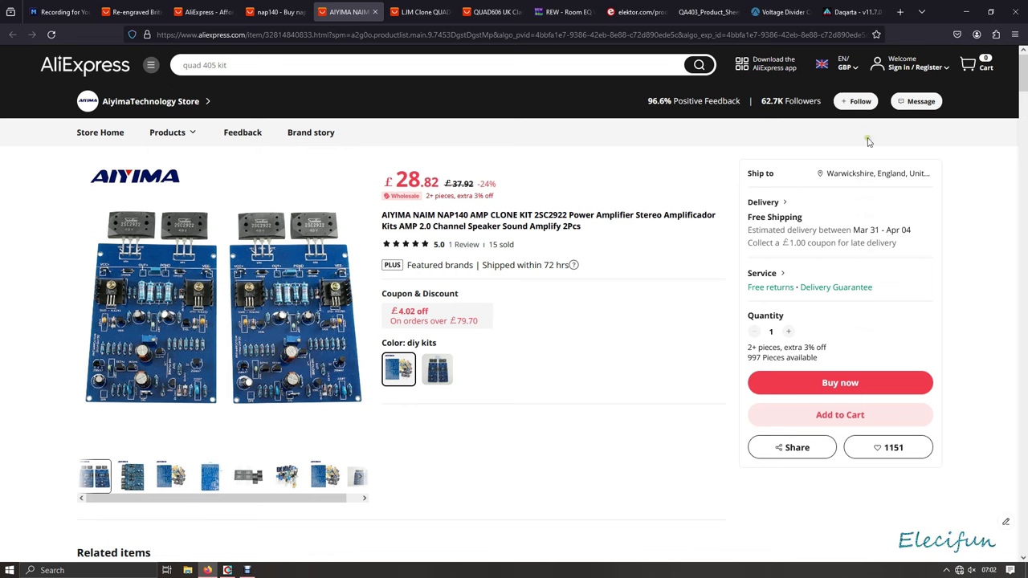
Minimise the browser to reveal ARTA's empty spectrum plot in SPA mode
{"action": "left_click", "coordinate": [965, 12]}
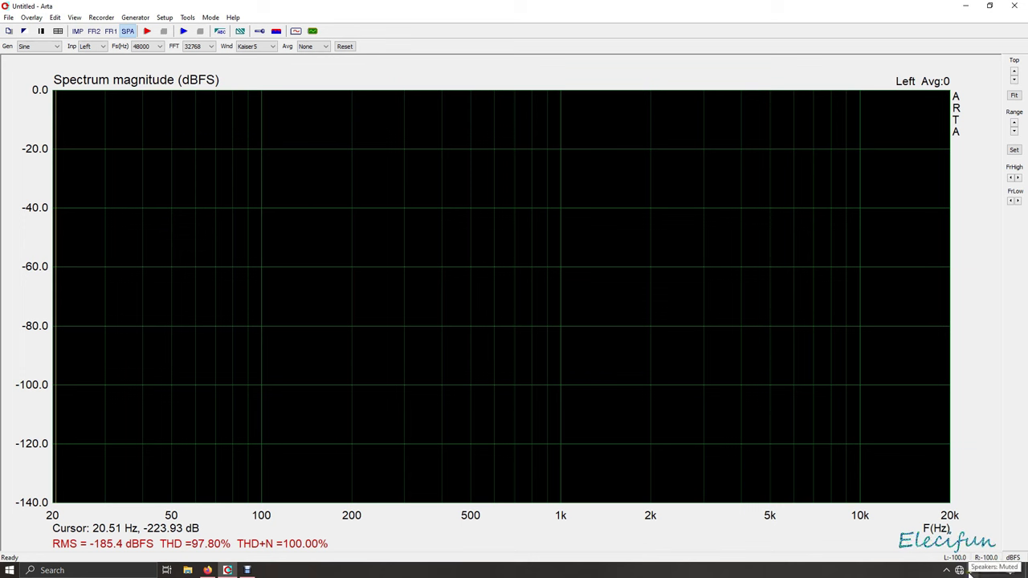
Start recording the live spectrum and scale the plot from 0 down to -160 dB
{"action": "left_click", "coordinate": [147, 31]}
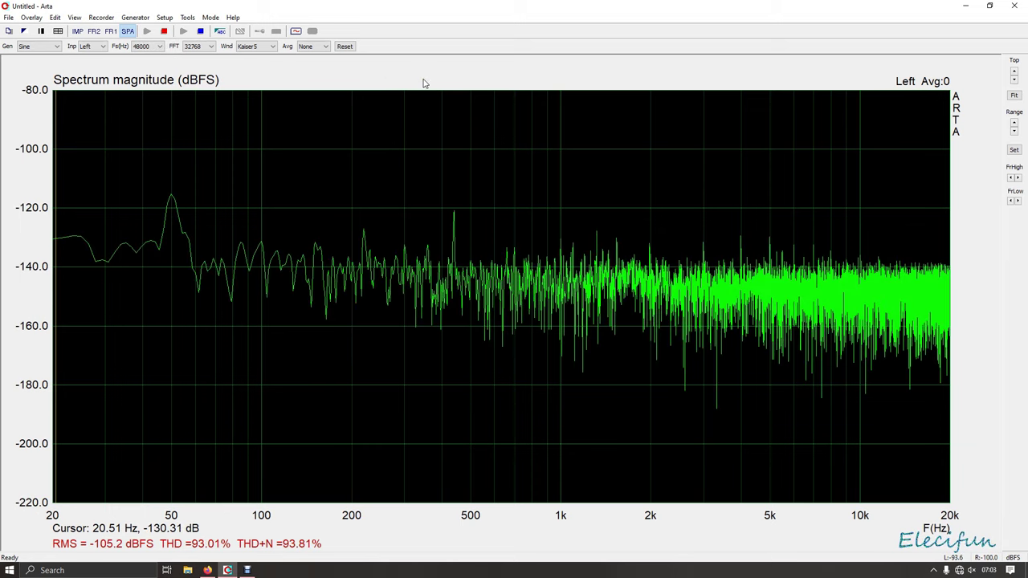
{"action": "left_click", "coordinate": [1013, 72]}
{"action": "left_click", "coordinate": [1014, 72]}
{"action": "left_click", "coordinate": [1014, 71]}
{"action": "left_click", "coordinate": [1014, 72]}
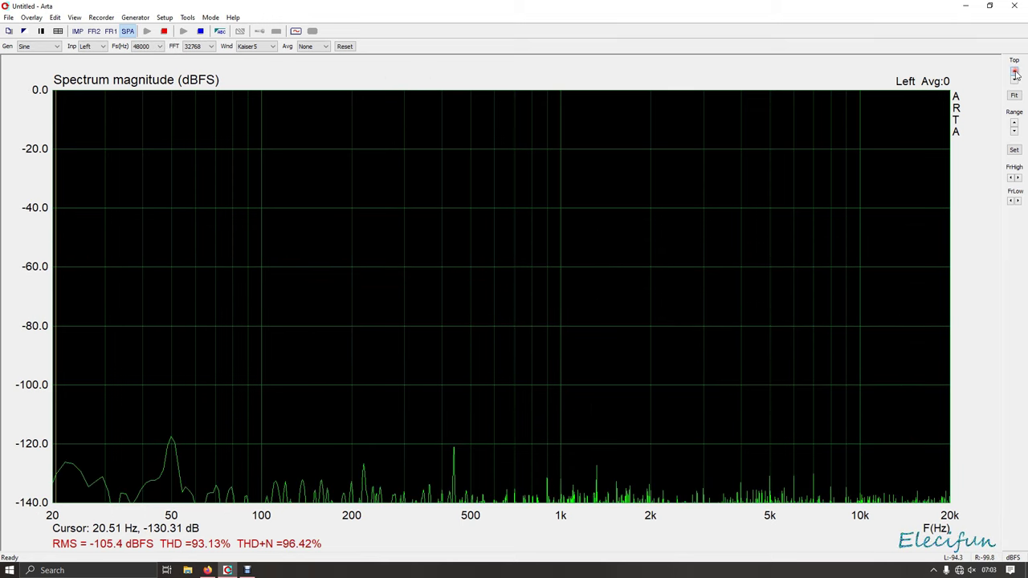
{"action": "left_click", "coordinate": [1014, 127]}
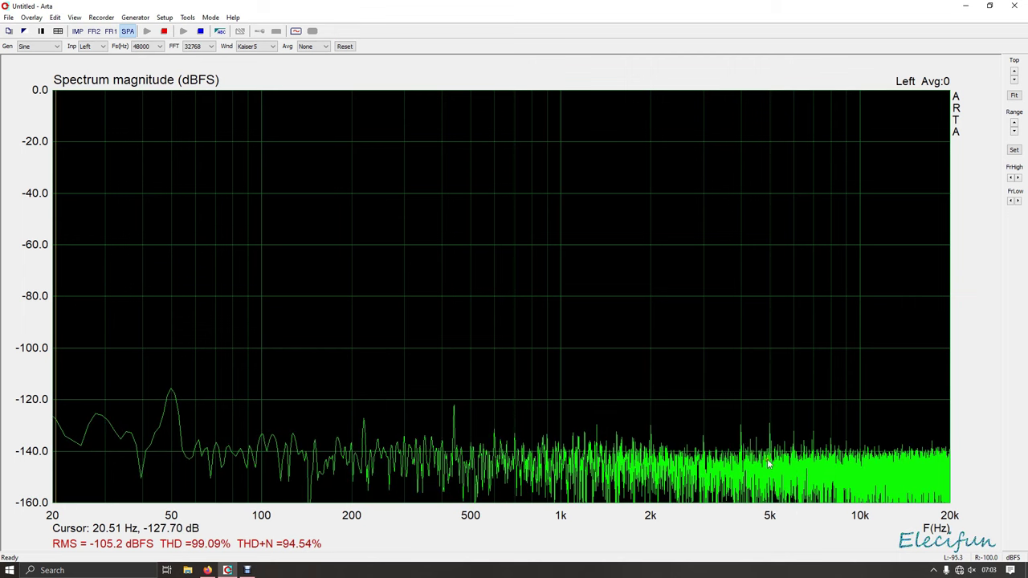
Try exponential averaging, read the 50 Hz hum peak near -114 dB, then set averaging to None
{"action": "left_click", "coordinate": [307, 48]}
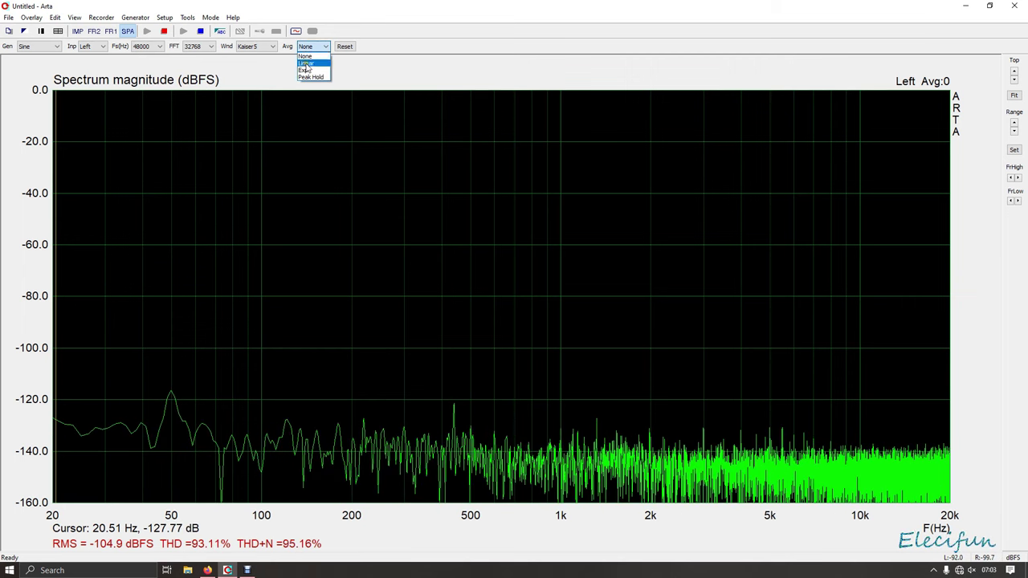
{"action": "left_click", "coordinate": [304, 71]}
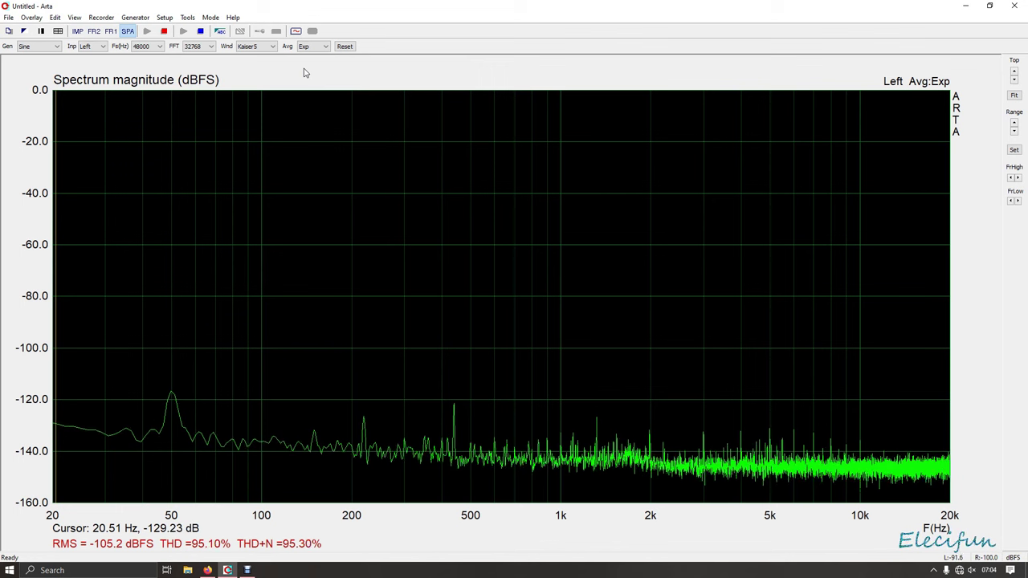
{"action": "left_click", "coordinate": [171, 399]}
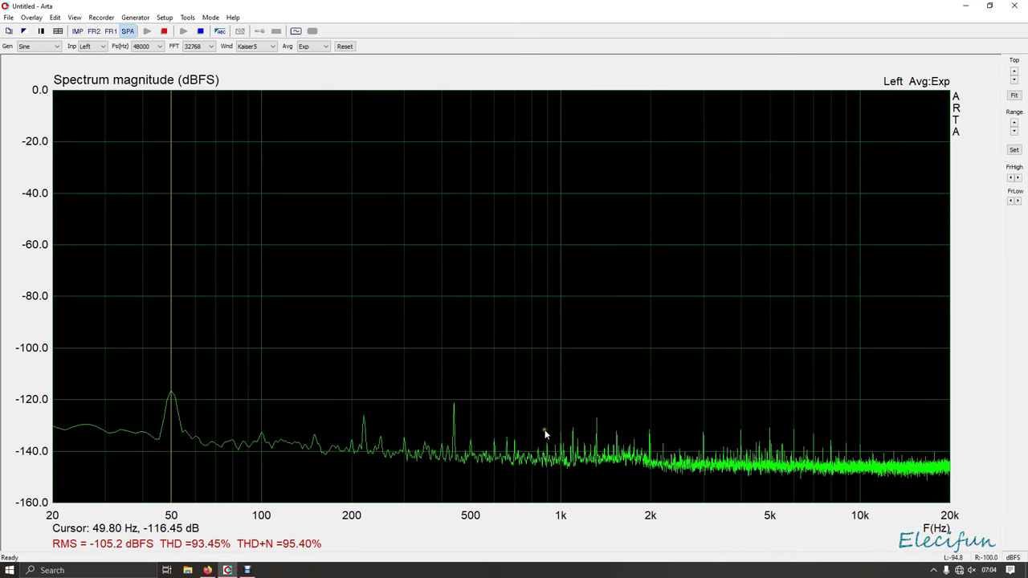
{"action": "left_click", "coordinate": [310, 48]}
{"action": "left_click", "coordinate": [308, 56]}
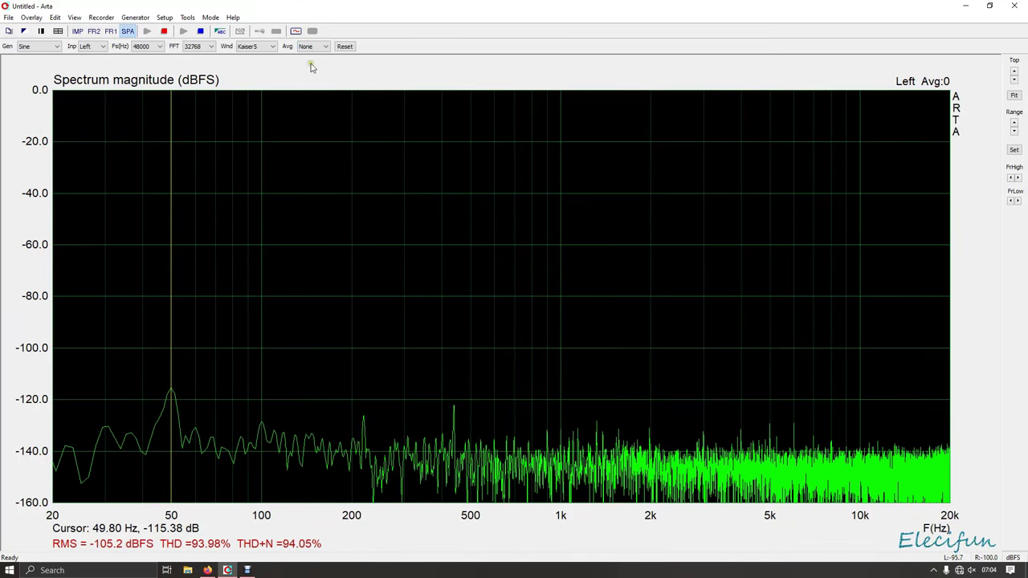
Raise the speaker volume from 0 to 14, showing the 1 kHz tone at -25.3 dBFS with THD 0.045%
{"action": "left_click", "coordinate": [972, 570]}
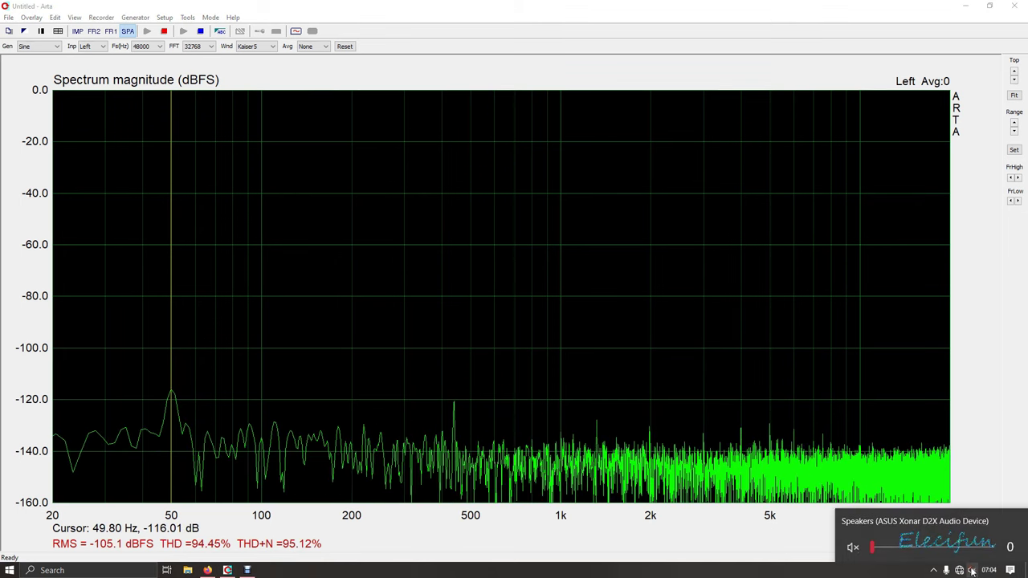
{"action": "scroll", "coordinate": [972, 571], "scroll_direction": "up", "scroll_amount": 4}
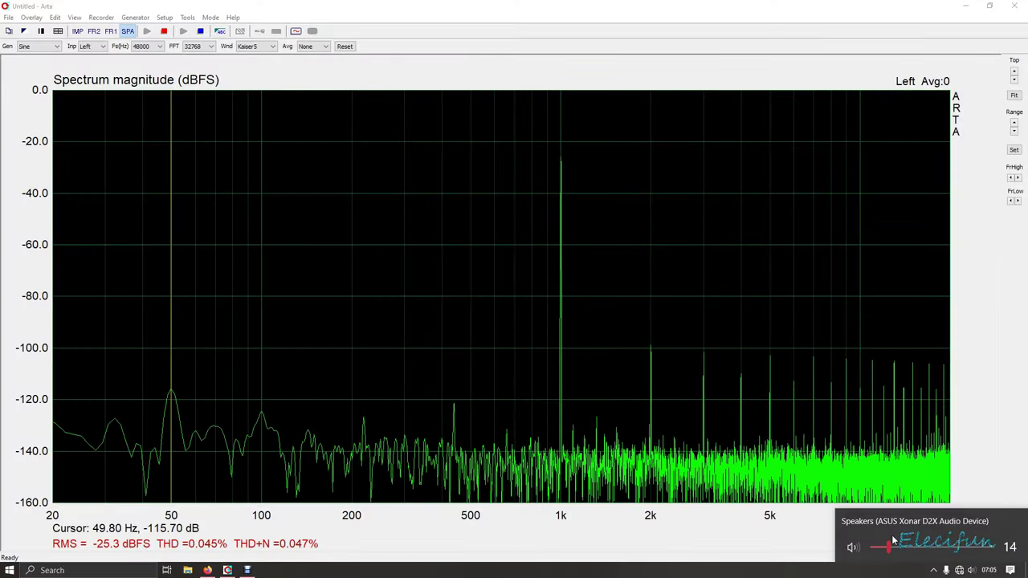
Step the speaker volume up and down while watching the 1 kHz tone's harmonics in the spectrum
{"action": "scroll", "coordinate": [894, 542], "scroll_direction": "up", "scroll_amount": 1}
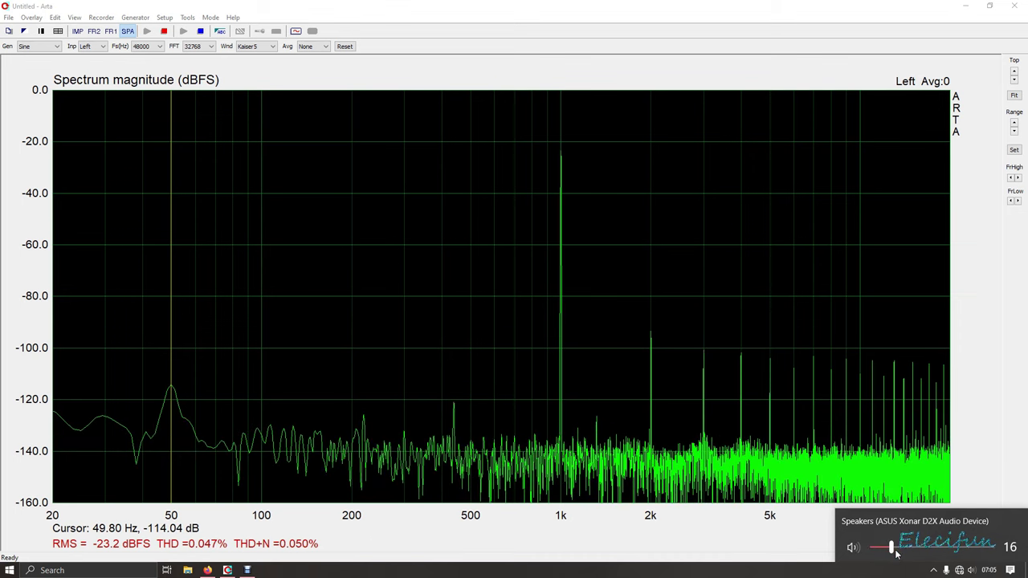
{"action": "scroll", "coordinate": [897, 554], "scroll_direction": "down", "scroll_amount": 3}
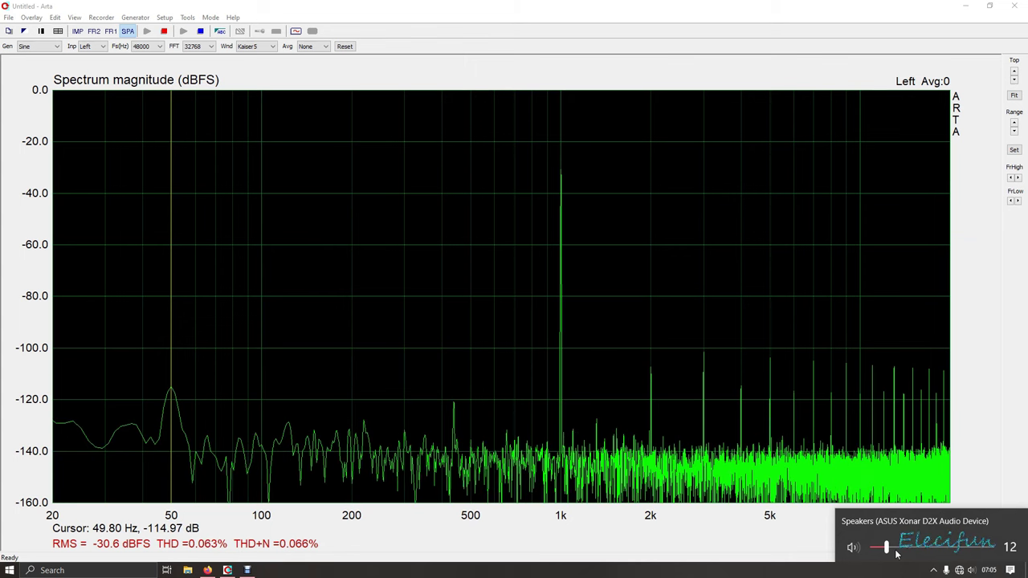
{"action": "scroll", "coordinate": [897, 554], "scroll_direction": "up", "scroll_amount": 3}
{"action": "scroll", "coordinate": [897, 552], "scroll_direction": "up", "scroll_amount": 2}
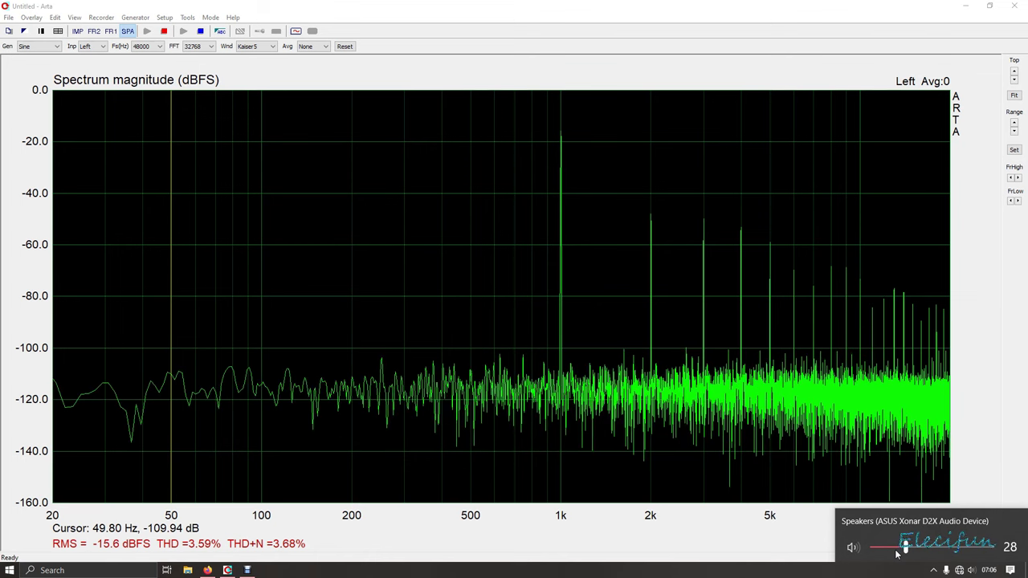
{"action": "scroll", "coordinate": [898, 554], "scroll_direction": "up", "scroll_amount": 2}
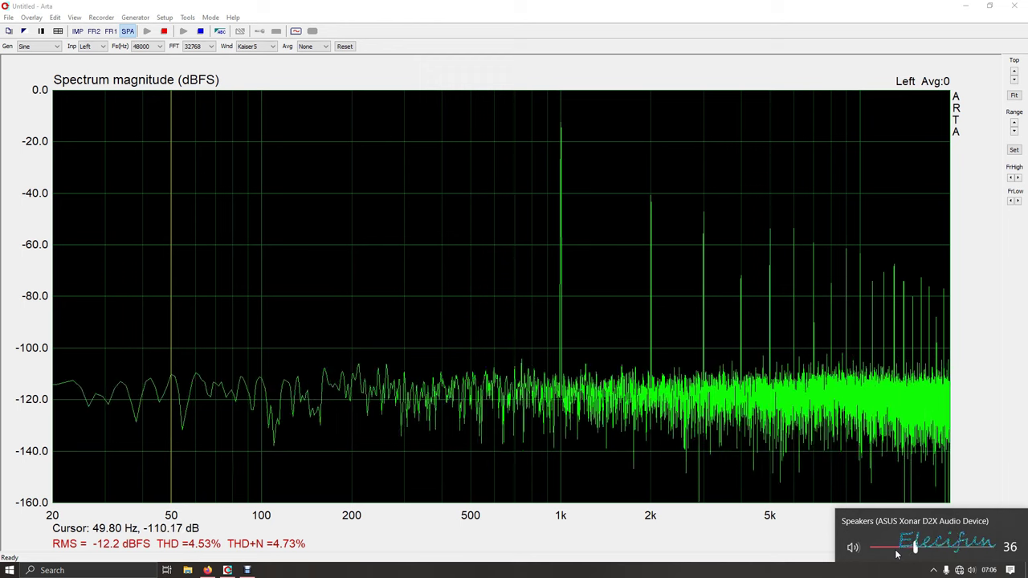
{"action": "scroll", "coordinate": [898, 555], "scroll_direction": "up", "scroll_amount": 1}
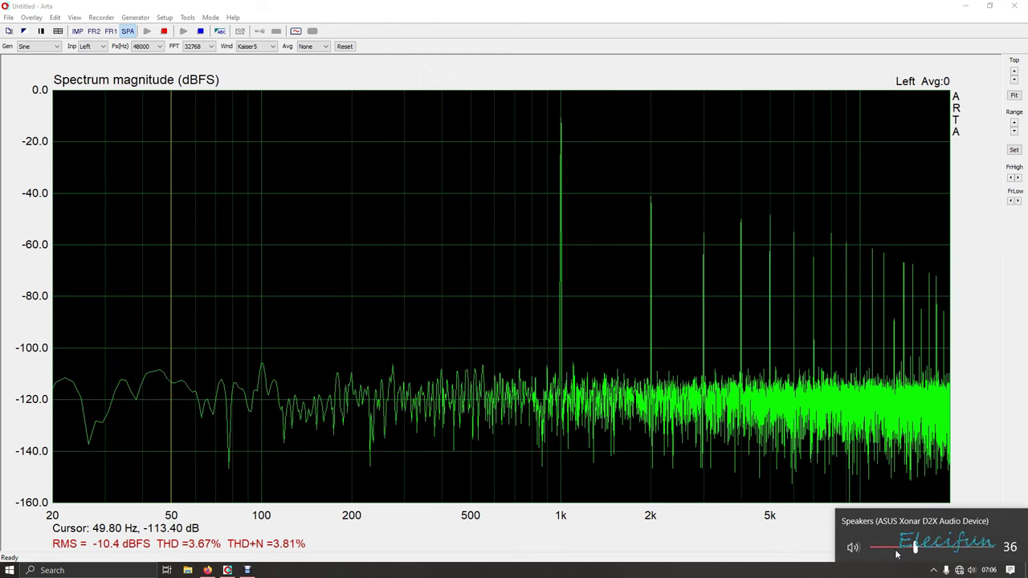
{"action": "scroll", "coordinate": [898, 554], "scroll_direction": "up", "scroll_amount": 3}
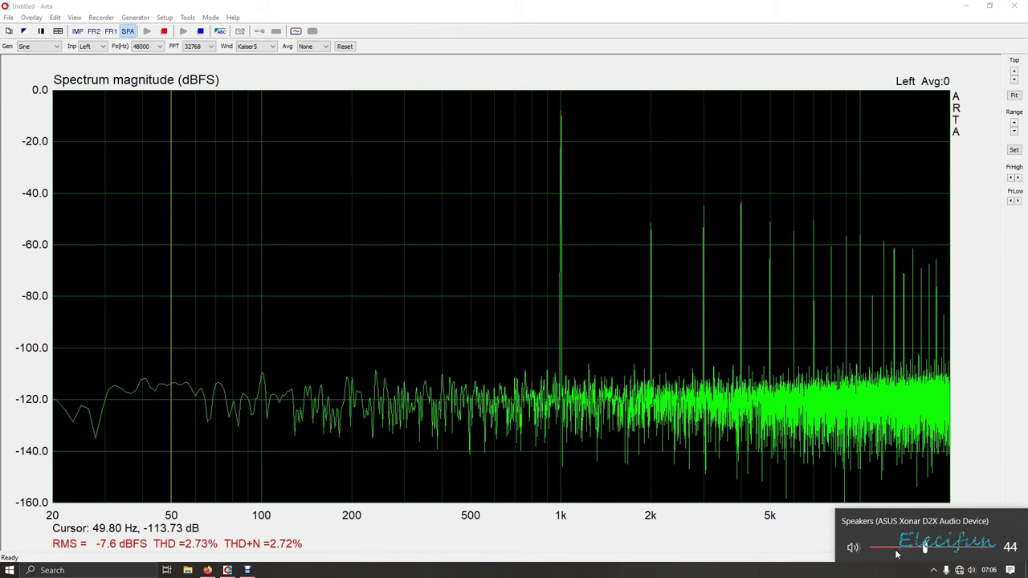
{"action": "scroll", "coordinate": [898, 554], "scroll_direction": "up", "scroll_amount": 2}
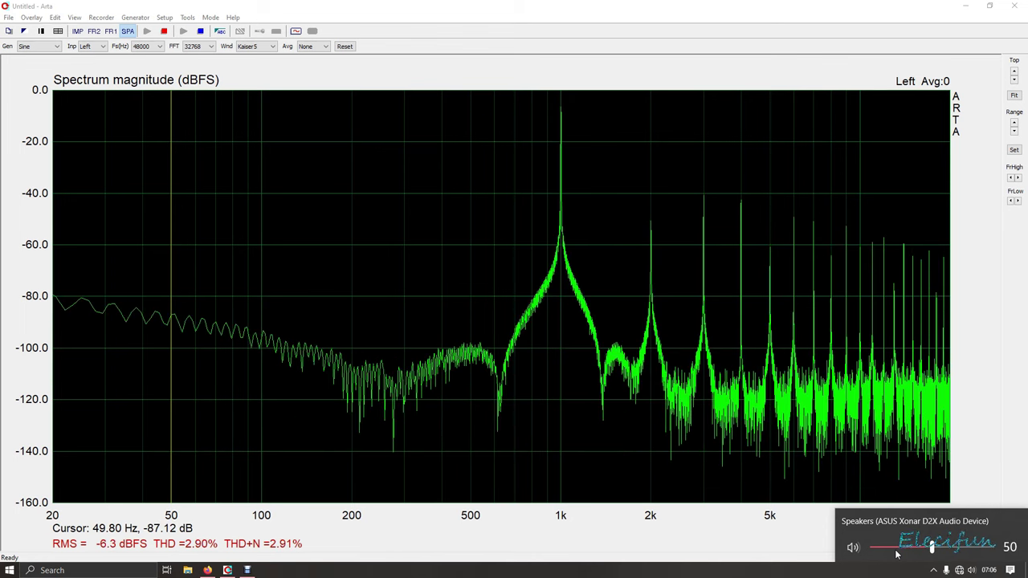
{"action": "scroll", "coordinate": [897, 554], "scroll_direction": "up", "scroll_amount": 2}
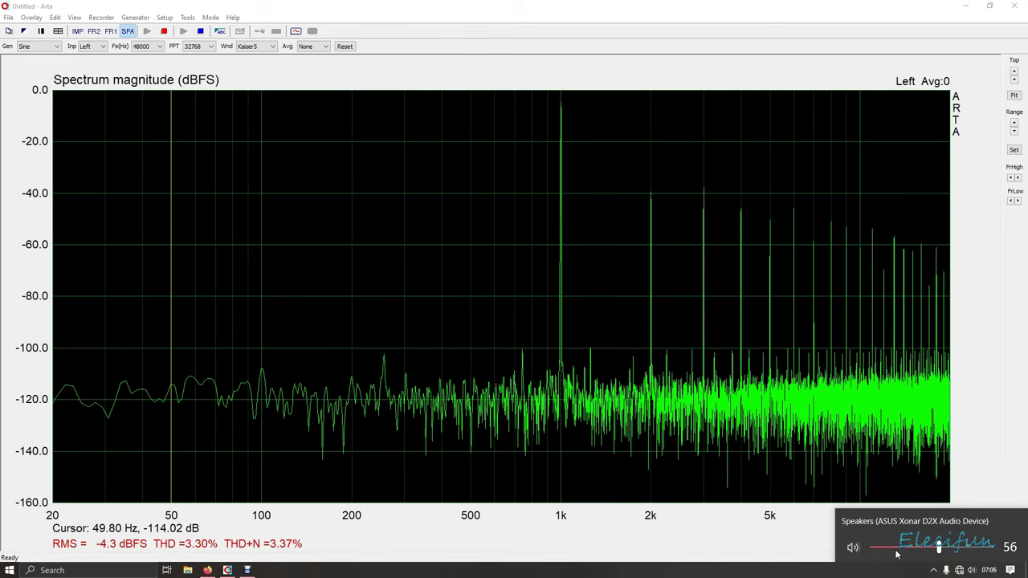
{"action": "scroll", "coordinate": [897, 554], "scroll_direction": "up", "scroll_amount": 2}
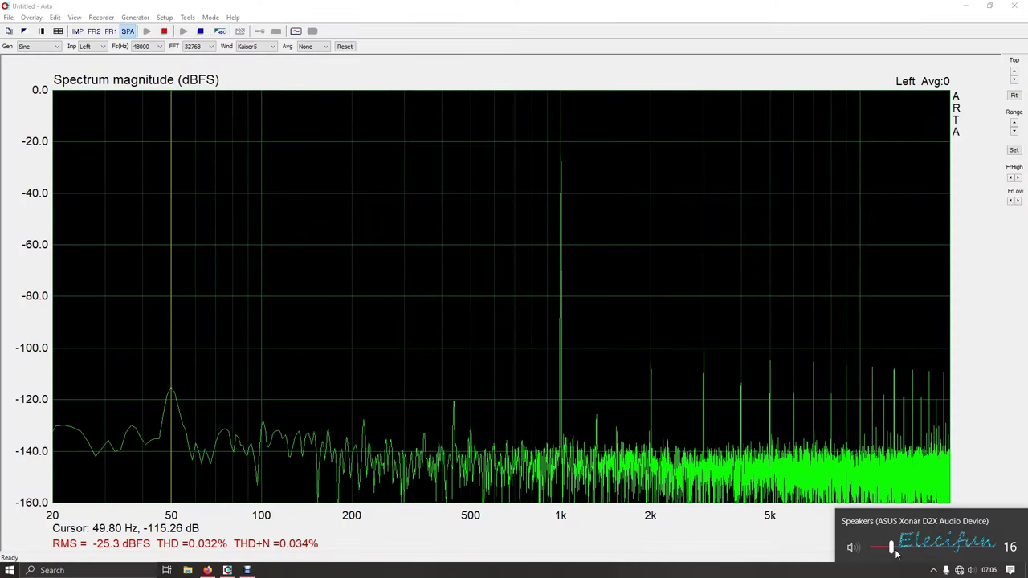
Raise the speaker volume from 8 to 30, reaching -13.2 dBFS with THD 5.06%
{"action": "scroll", "coordinate": [897, 553], "scroll_direction": "up", "scroll_amount": 3}
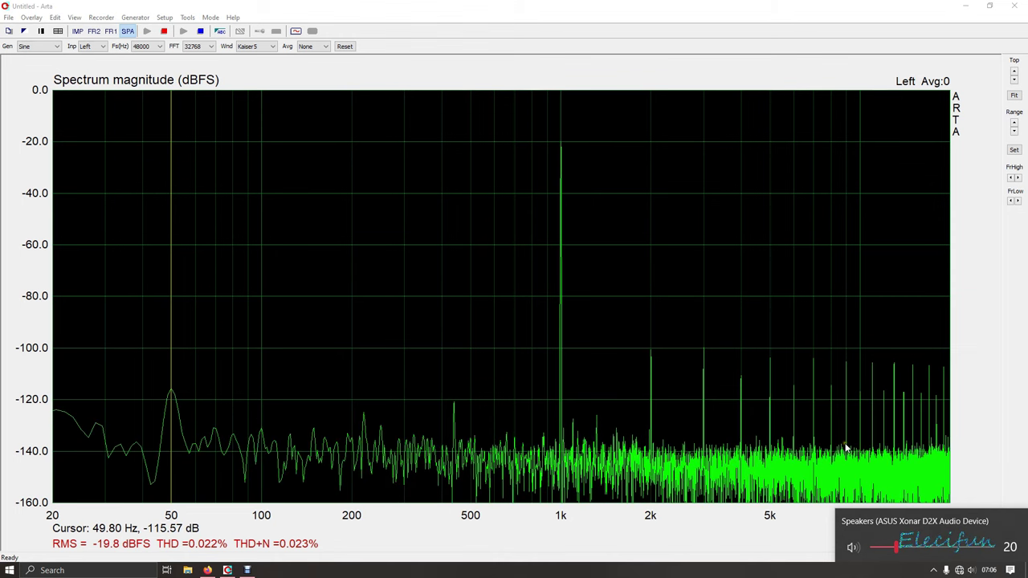
{"action": "scroll", "coordinate": [898, 547], "scroll_direction": "up", "scroll_amount": 5}
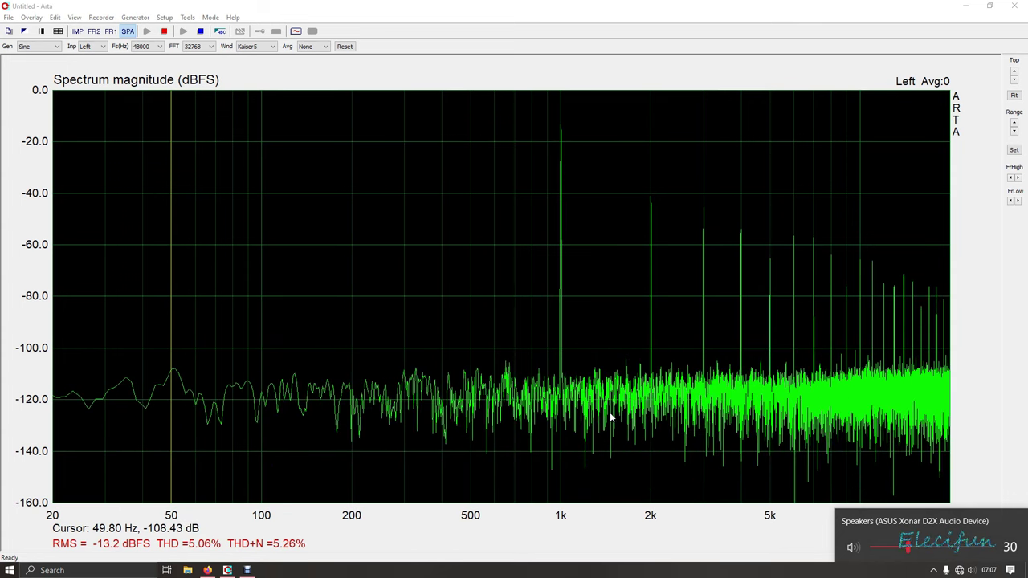
Toggle the volume between 20, 22 and 24, ending at -17.0 dBFS with THD 1.98%
{"action": "key", "text": "XF86AudioLowerVolume"}
{"action": "key", "text": "XF86AudioLowerVolume"}
{"action": "key", "text": "XF86AudioLowerVolume"}
{"action": "key", "text": "XF86AudioLowerVolume"}
{"action": "key", "text": "XF86AudioLowerVolume"}
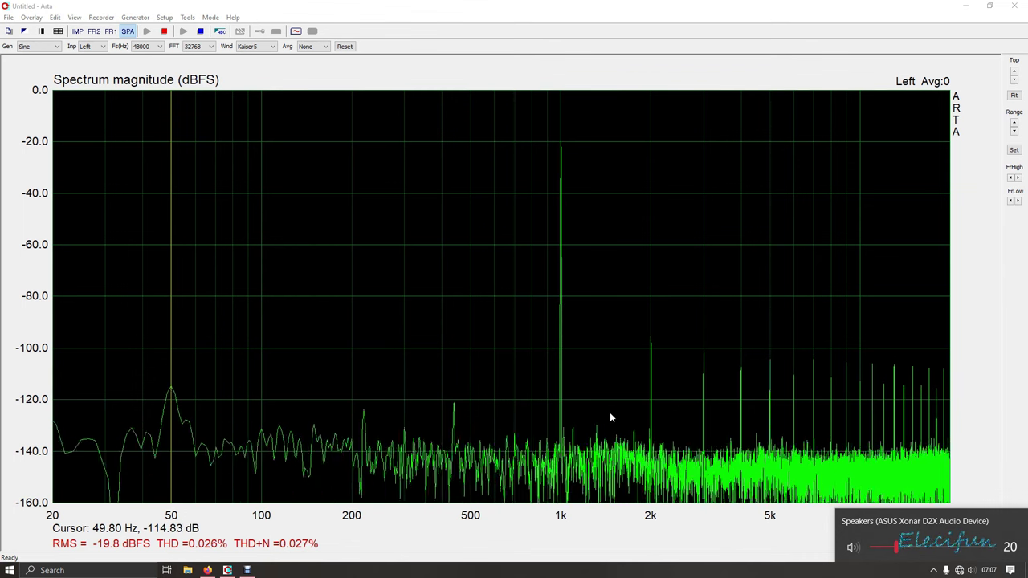
{"action": "key", "text": "XF86AudioRaiseVolume"}
{"action": "key", "text": "XF86AudioRaiseVolume"}
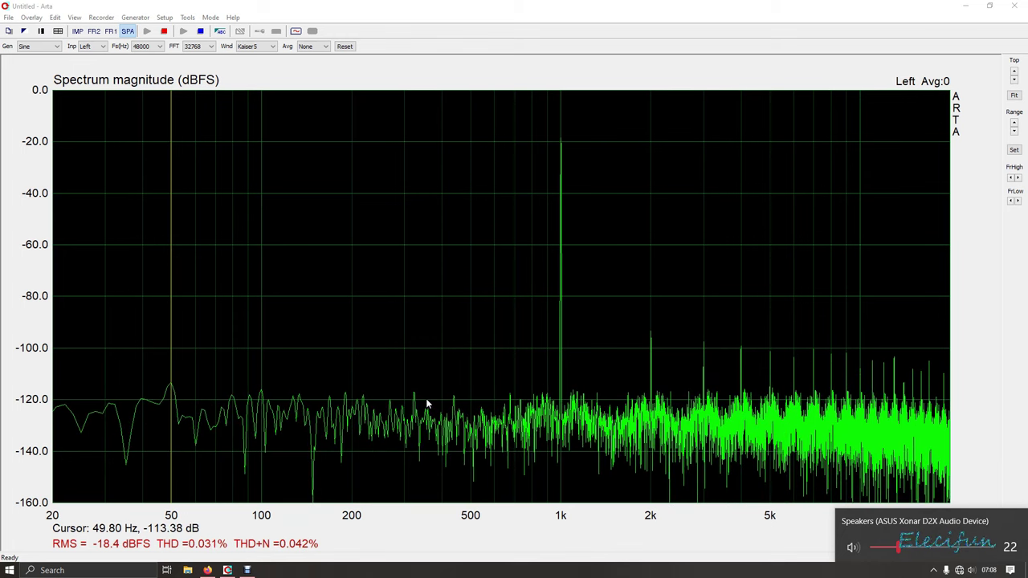
{"action": "key", "text": "XF86AudioLowerVolume"}
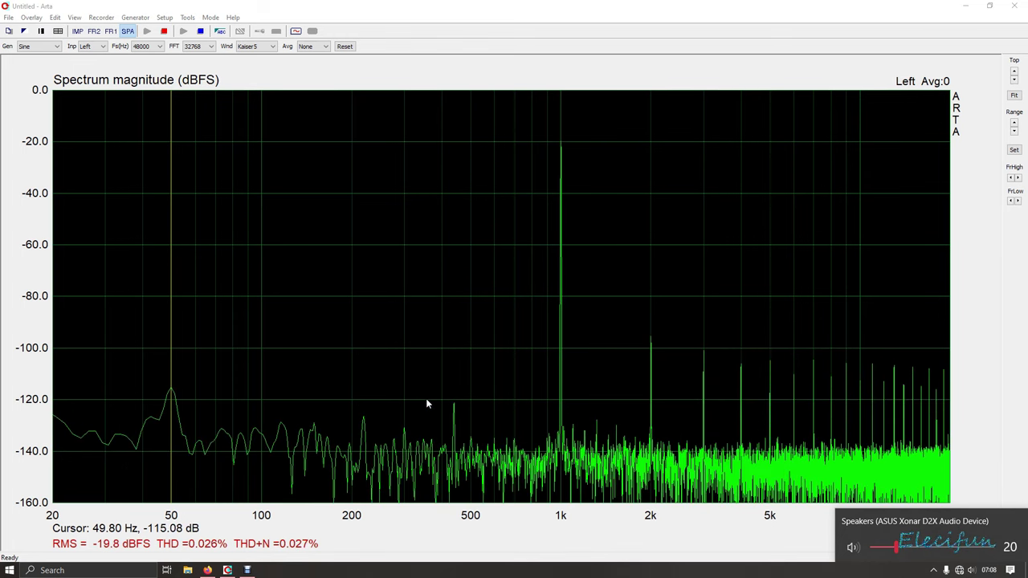
{"action": "key", "text": "XF86AudioRaiseVolume"}
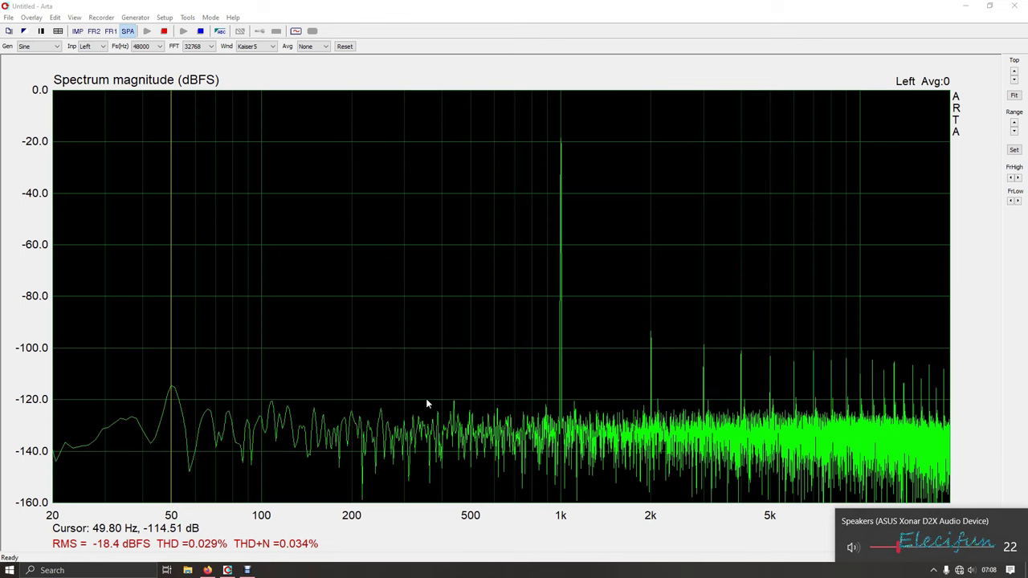
{"action": "key", "text": "XF86AudioRaiseVolume"}
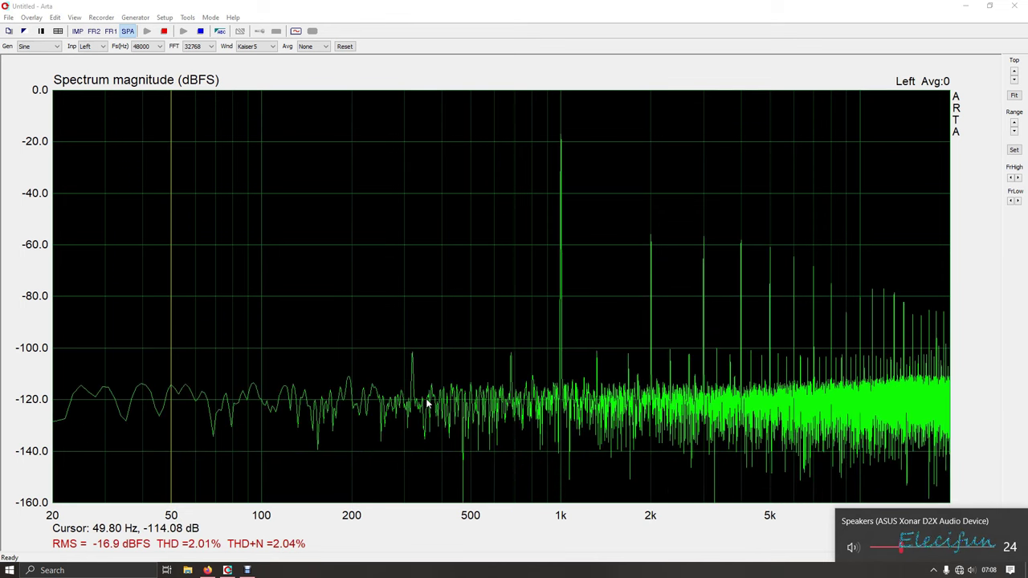
{"action": "key", "text": "XF86AudioLowerVolume"}
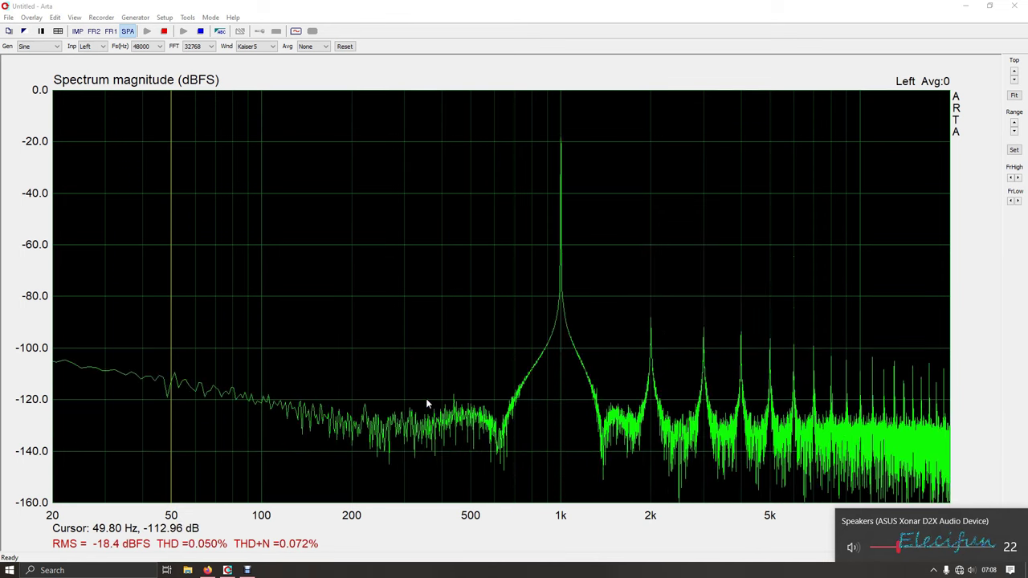
{"action": "key", "text": "XF86AudioRaiseVolume"}
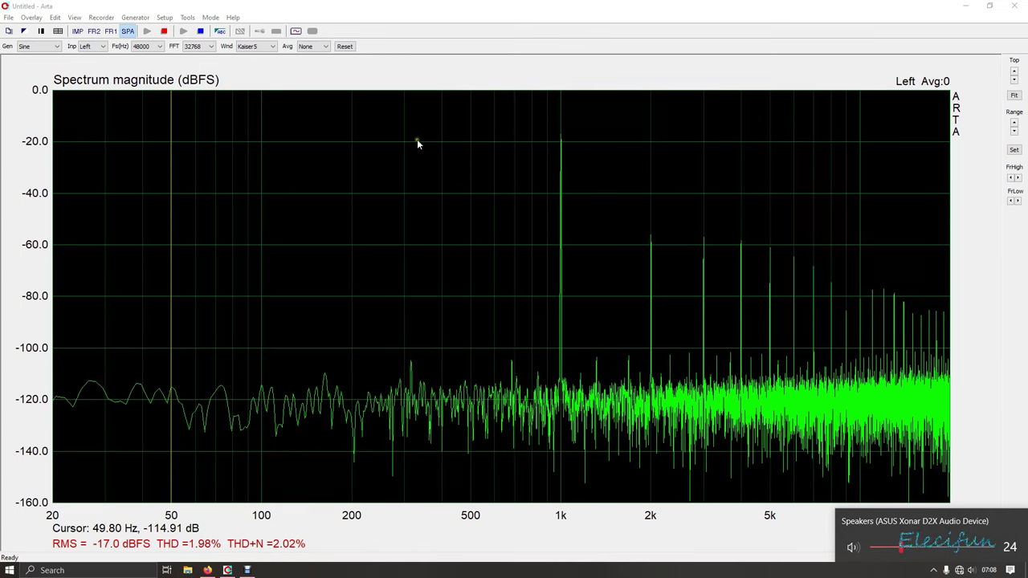
Stop the spectrum and record an FR1 pink-noise response, flat around -13.65 dB
{"action": "left_click", "coordinate": [165, 31]}
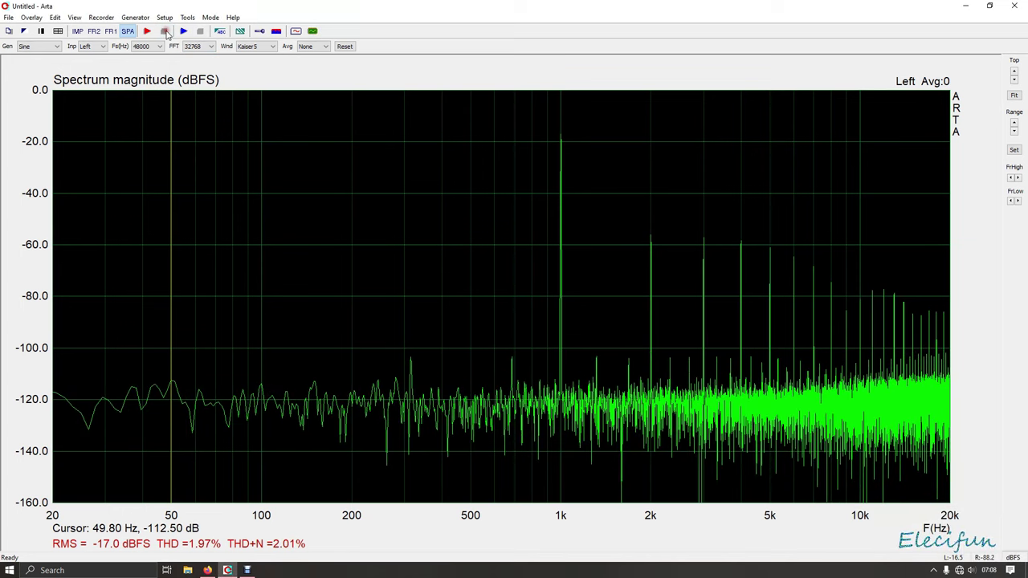
{"action": "left_click", "coordinate": [110, 31]}
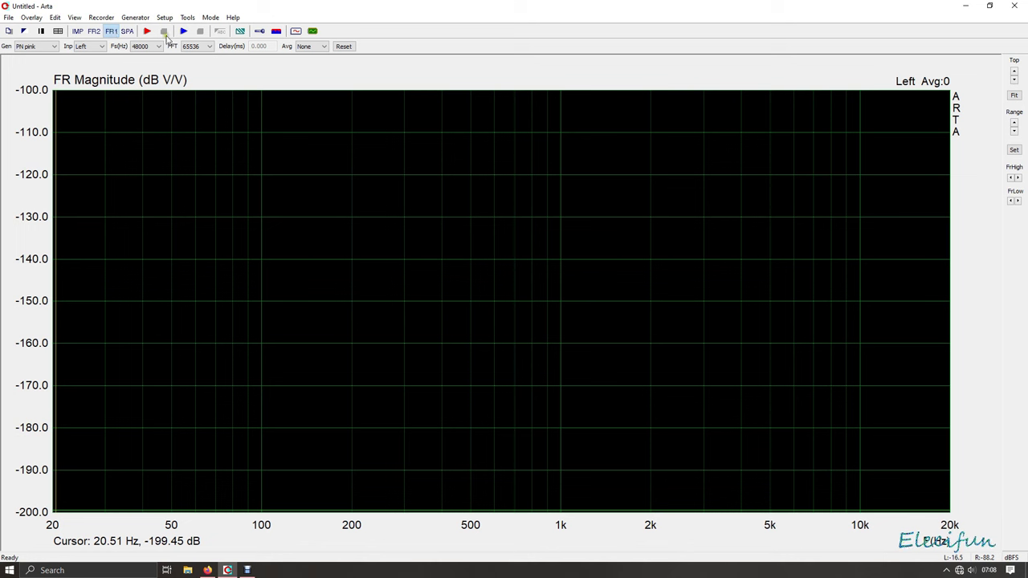
{"action": "left_click", "coordinate": [148, 31]}
{"action": "left_click", "coordinate": [164, 31]}
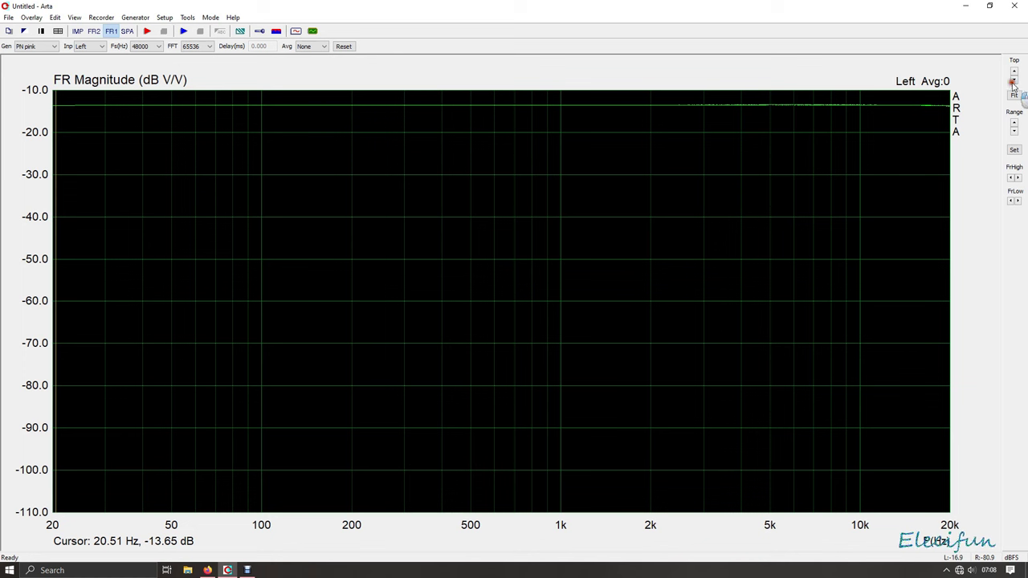
Adjust the Range spinners until the Y axis spans -13.40 to -13.90 dB
{"action": "left_click", "coordinate": [1014, 122]}
{"action": "left_click", "coordinate": [1014, 122]}
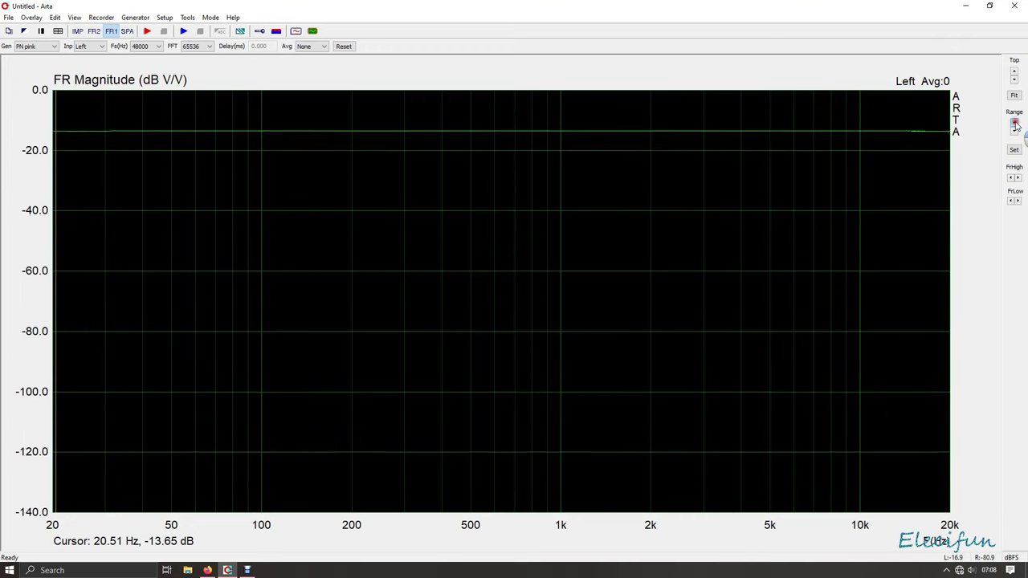
{"action": "left_click", "coordinate": [1015, 123]}
{"action": "left_click", "coordinate": [1014, 122]}
{"action": "left_click", "coordinate": [1014, 122]}
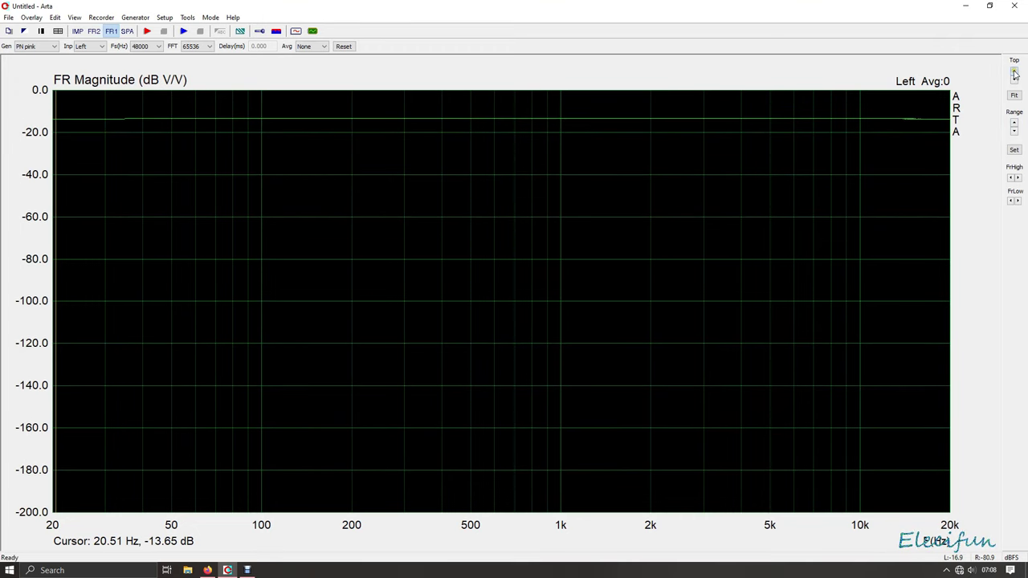
{"action": "left_click", "coordinate": [1014, 131]}
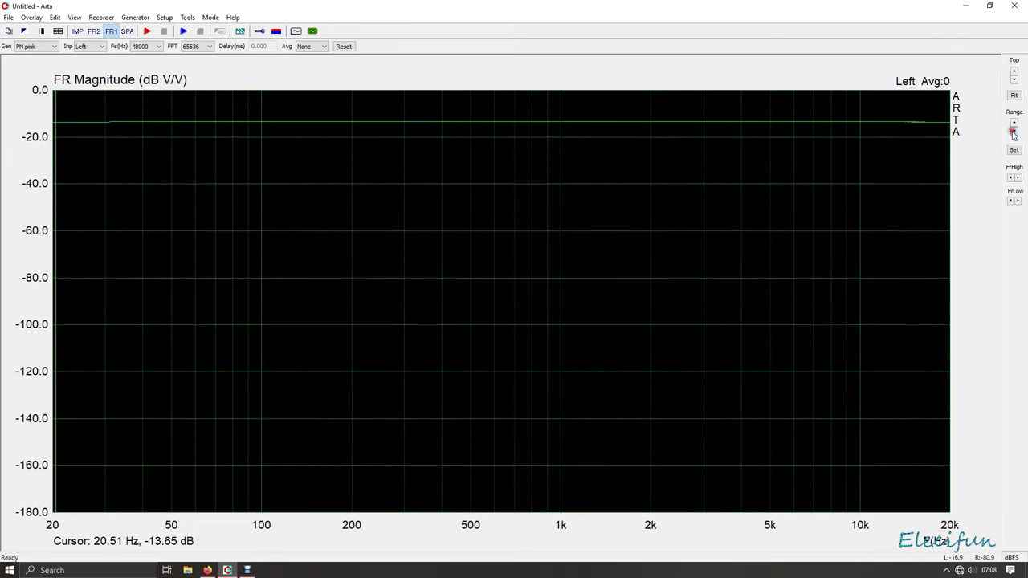
{"action": "left_click", "coordinate": [1014, 131]}
{"action": "left_click", "coordinate": [1014, 131]}
{"action": "left_click", "coordinate": [1014, 131]}
{"action": "left_click", "coordinate": [1014, 131]}
{"action": "left_click", "coordinate": [1013, 131]}
{"action": "left_click", "coordinate": [1014, 131]}
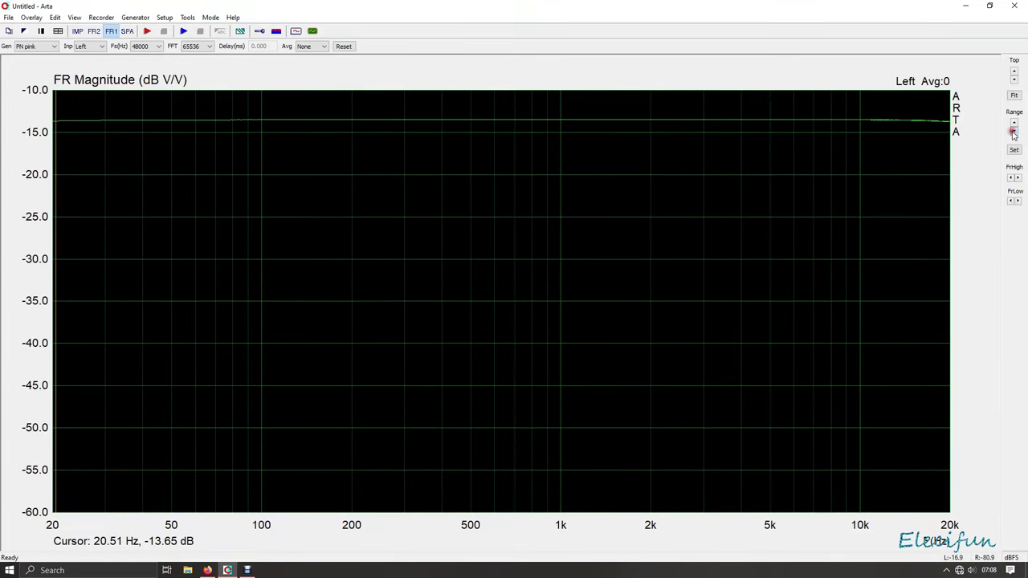
{"action": "left_click", "coordinate": [1014, 131]}
{"action": "left_click", "coordinate": [1013, 131]}
{"action": "left_click", "coordinate": [1013, 131]}
{"action": "left_click", "coordinate": [1014, 131]}
{"action": "left_click", "coordinate": [1014, 131]}
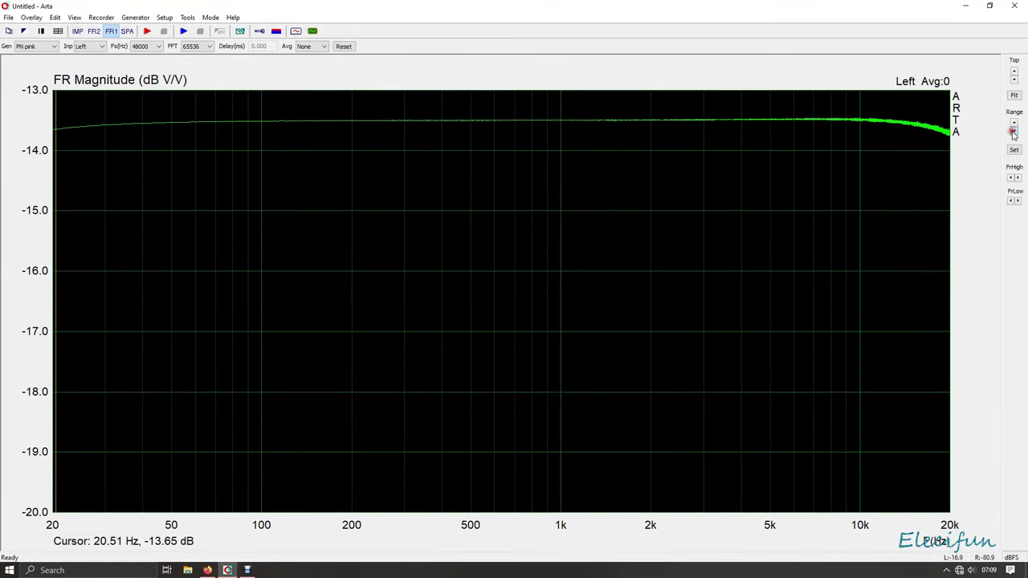
{"action": "left_click", "coordinate": [1014, 131]}
{"action": "left_click", "coordinate": [1014, 131]}
{"action": "left_click", "coordinate": [1013, 131]}
{"action": "left_click", "coordinate": [1013, 131]}
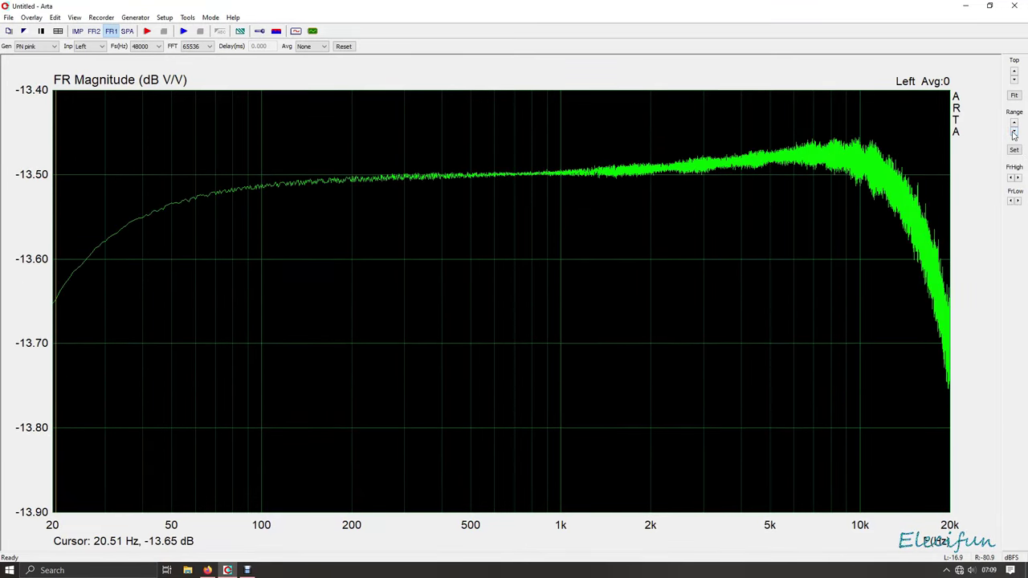